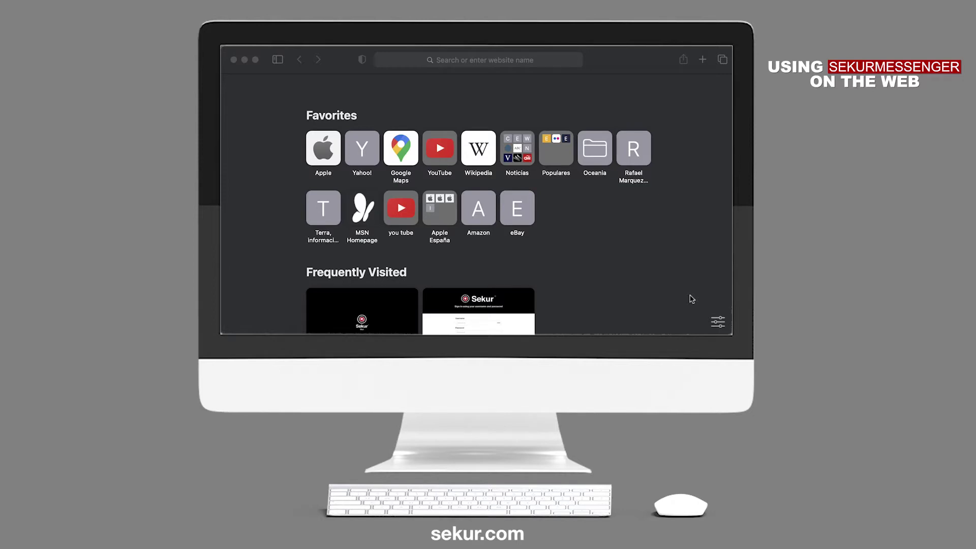
left_click(451, 60)
type("www.sek")
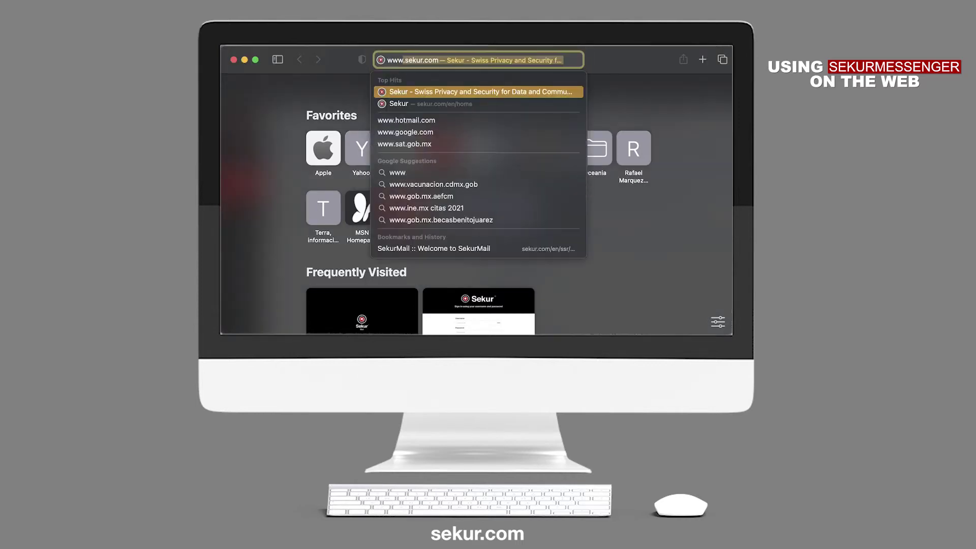
type("ur.com")
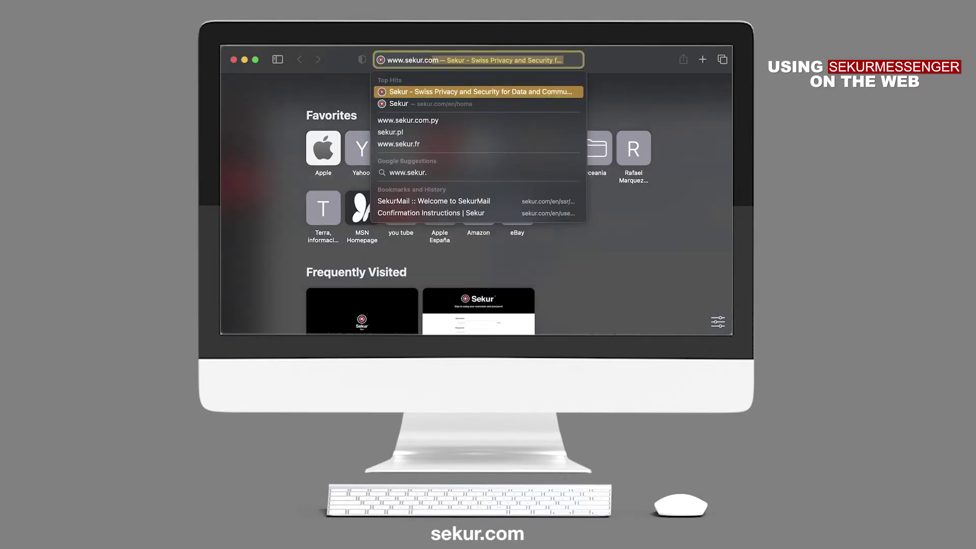
key("Return")
mouse_move(643, 102)
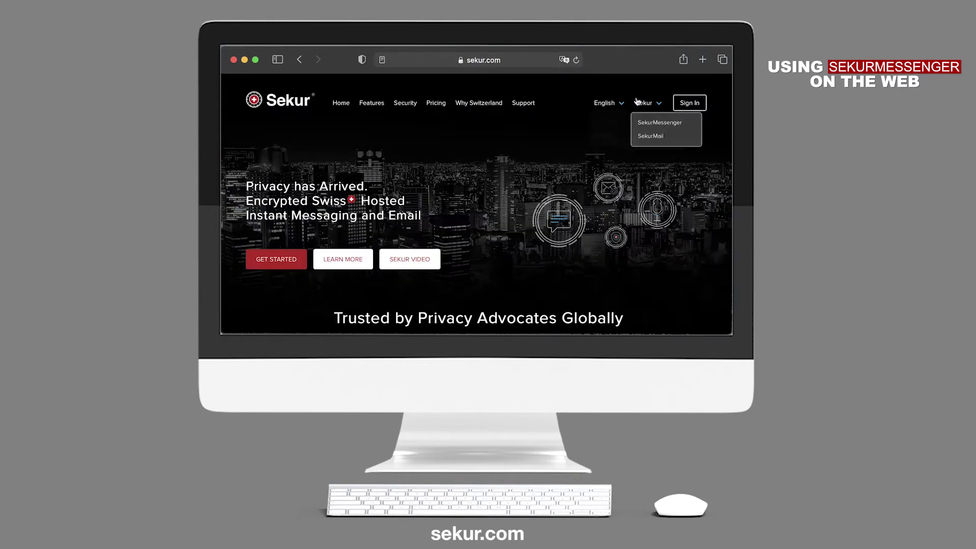
left_click(646, 127)
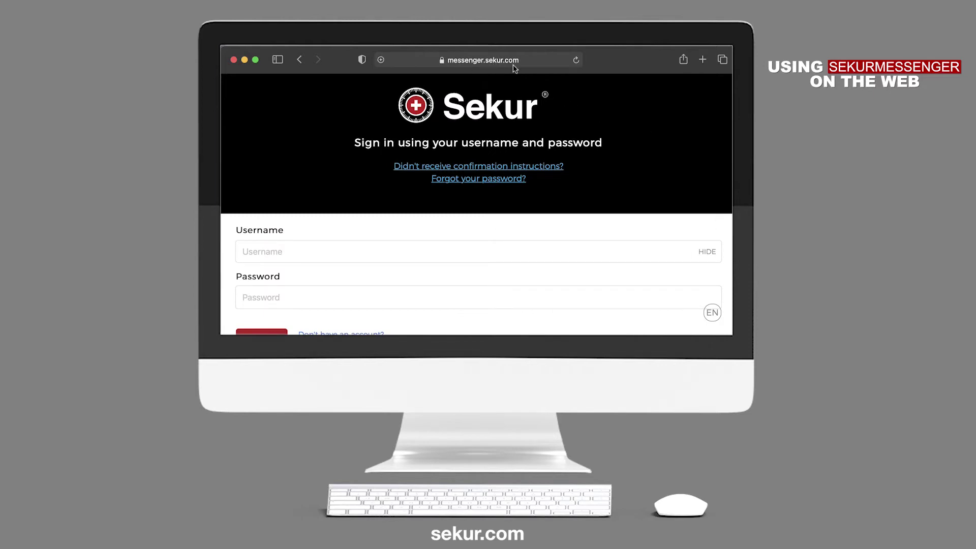
Sign in to SekurMessenger with the demo account's username and password.
left_click(425, 251)
type("demoes")
left_click(440, 297)
type("********")
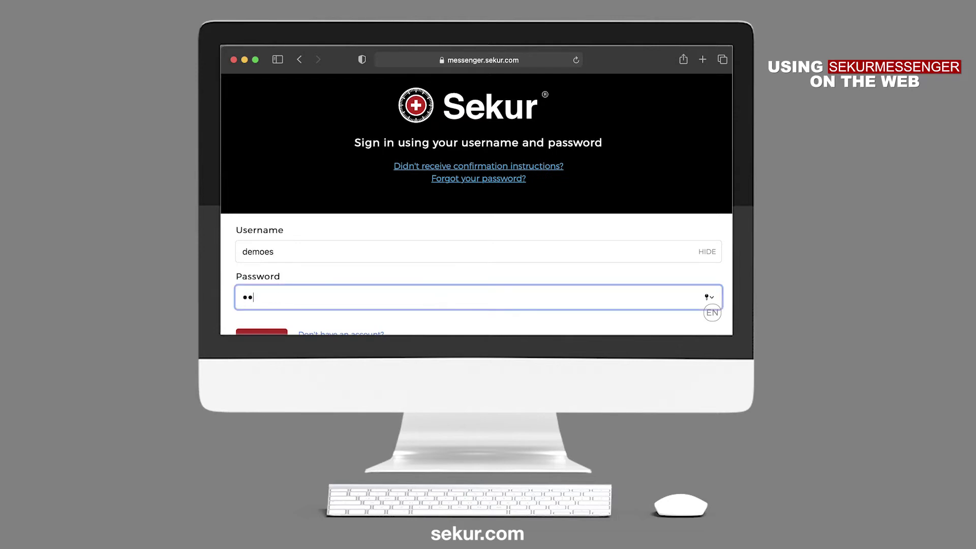
key("Return")
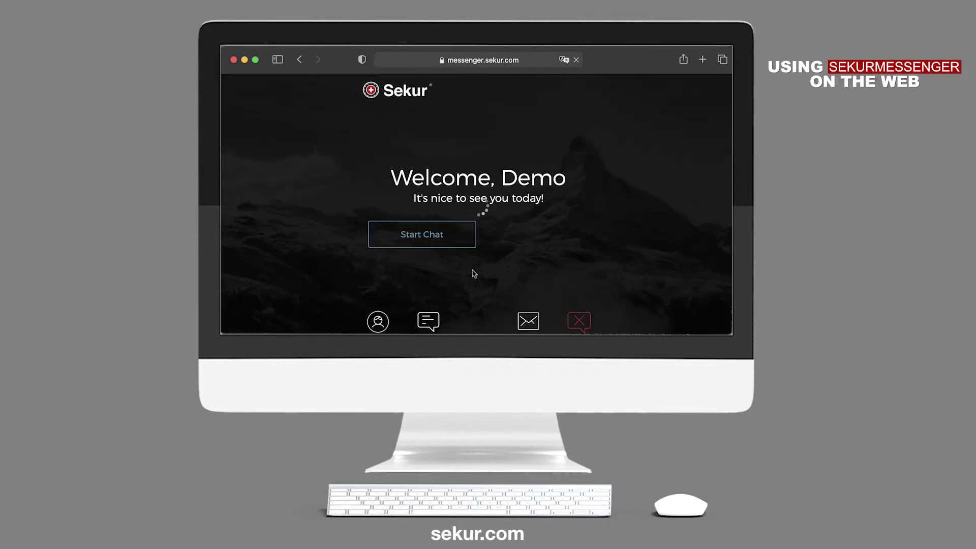
Start a chat with a saved contact and send the message 'Hello!'.
left_click(435, 241)
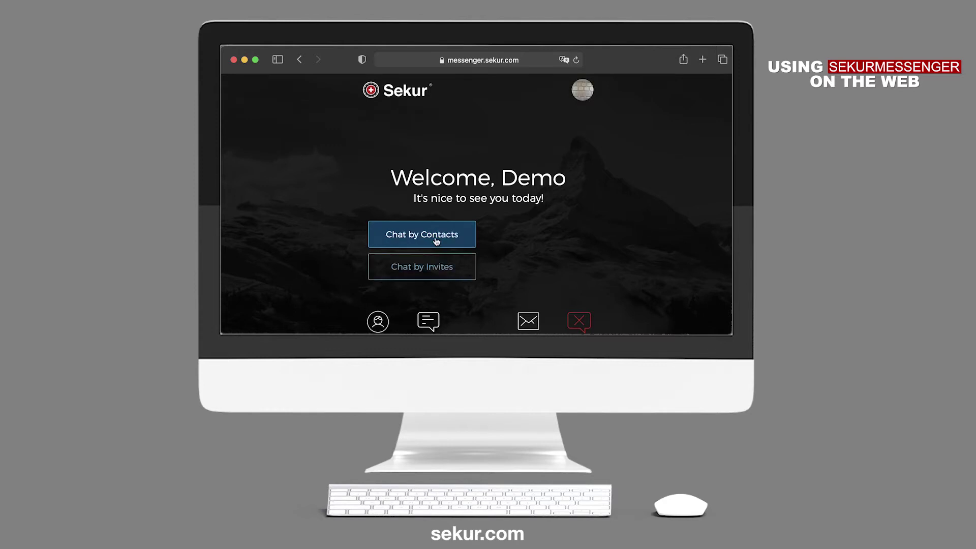
left_click(436, 241)
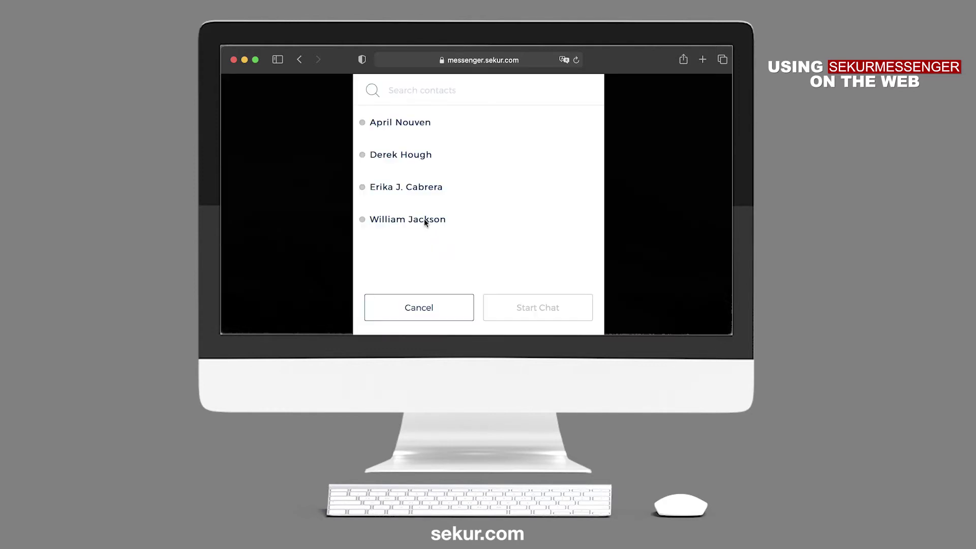
left_click(397, 221)
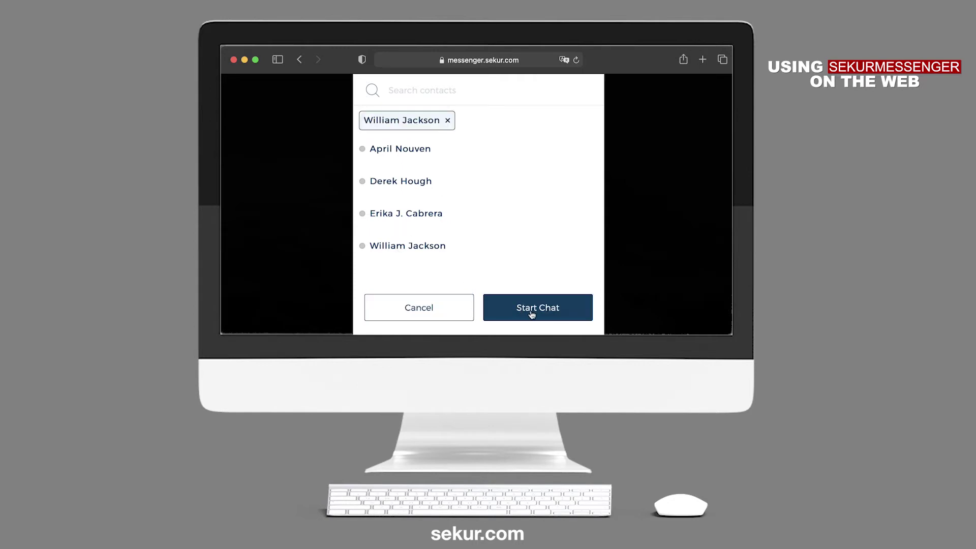
left_click(532, 315)
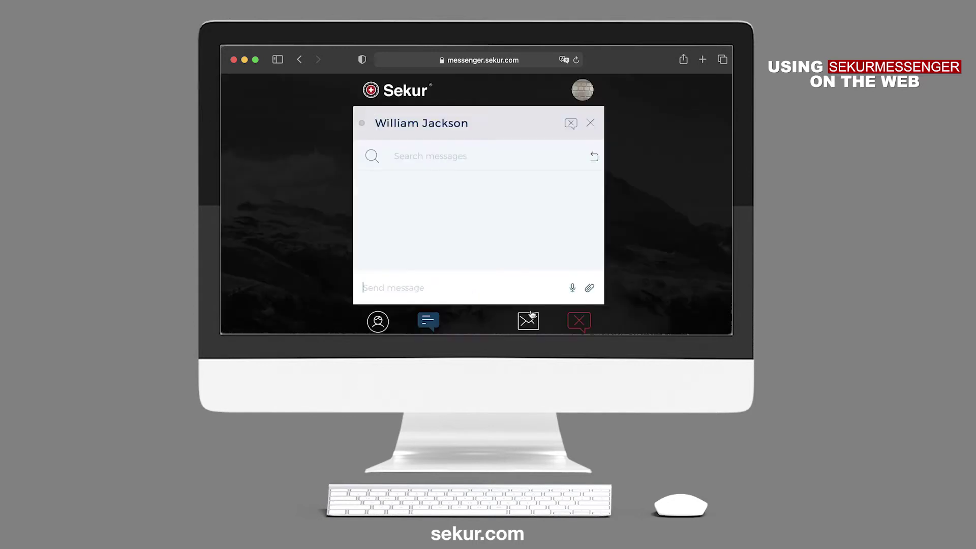
type("Hello!")
key("Return")
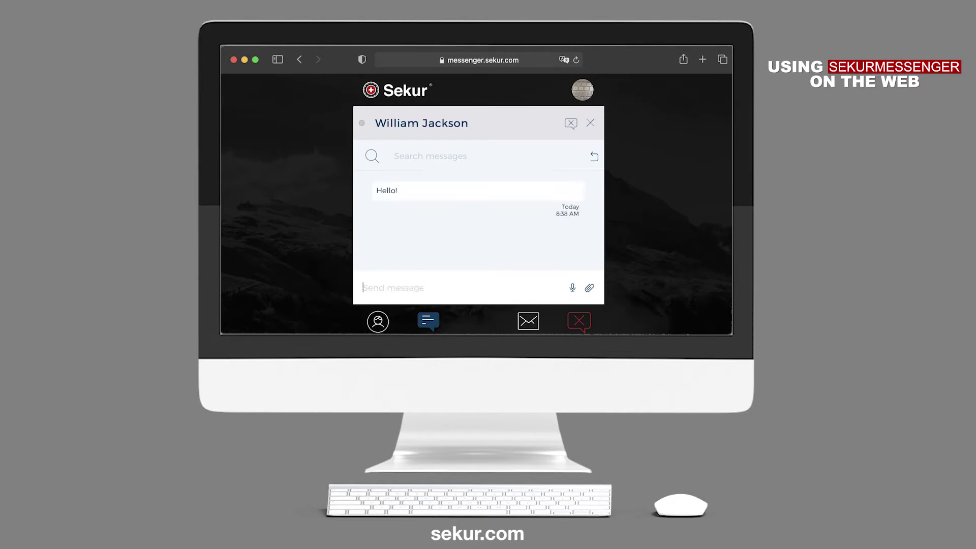
left_click(592, 292)
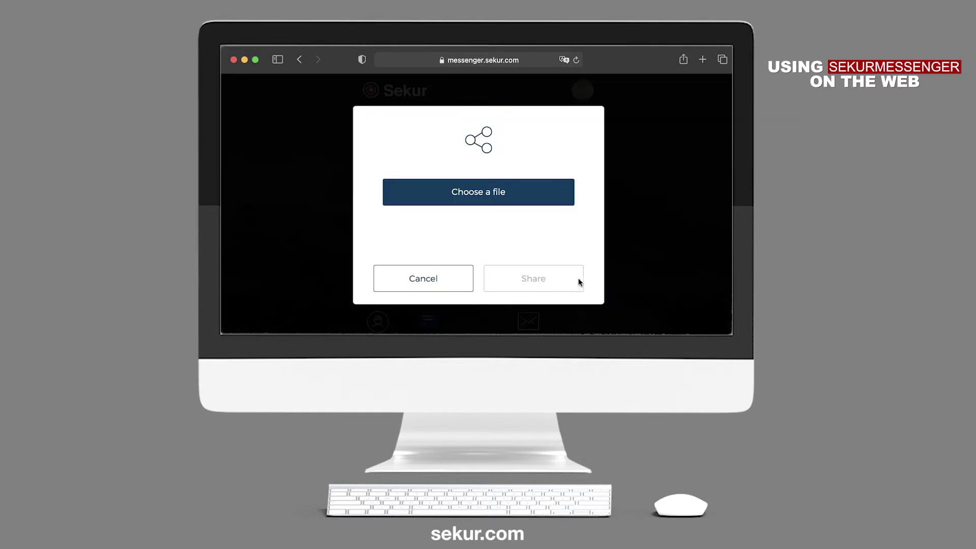
left_click(468, 196)
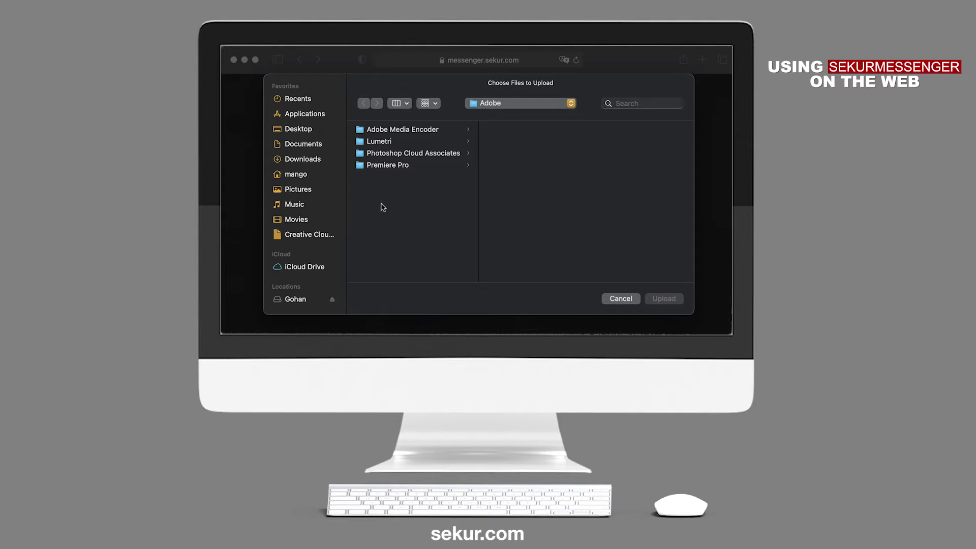
left_click(305, 161)
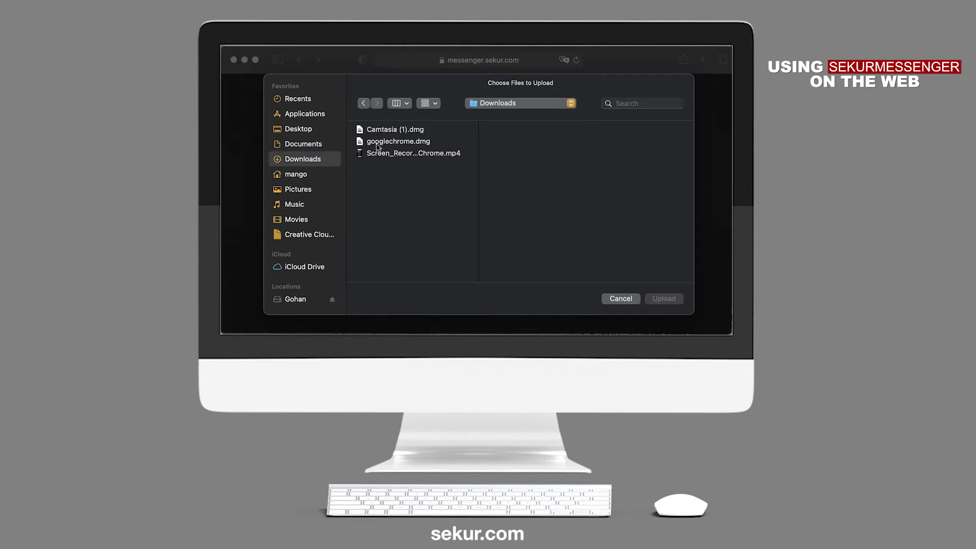
left_click(379, 153)
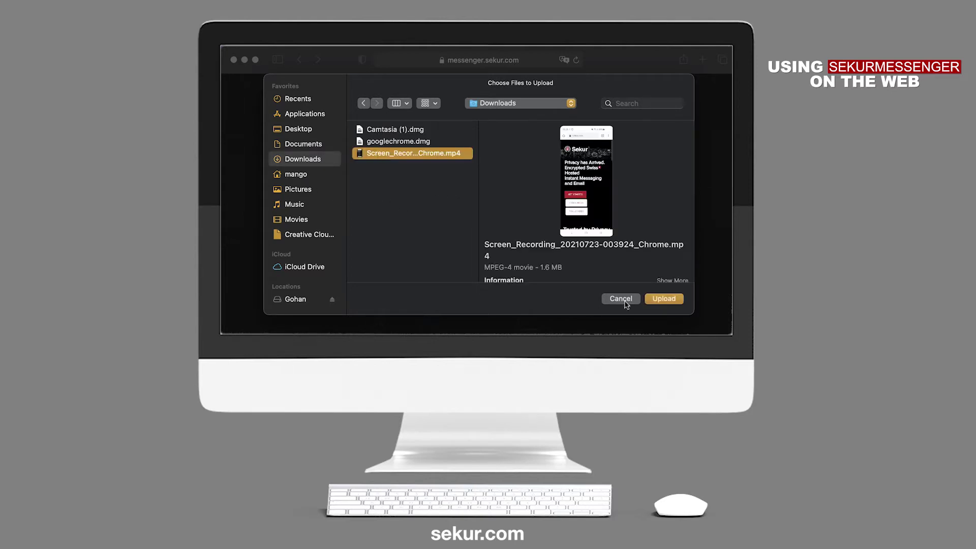
left_click(662, 299)
left_click(525, 282)
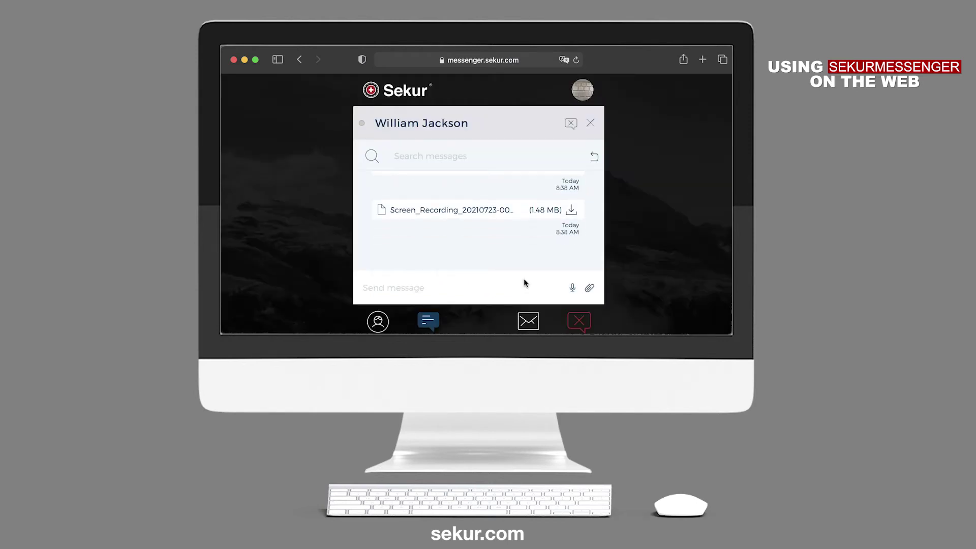
Record a voice note, play it back, re-record it, and share the nine-second audio message.
left_click(572, 288)
left_click(450, 192)
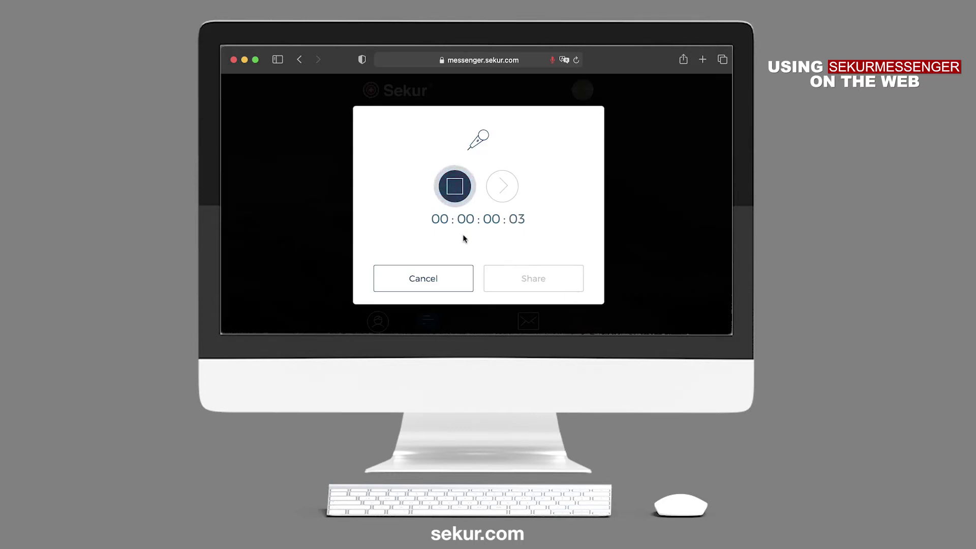
left_click(455, 186)
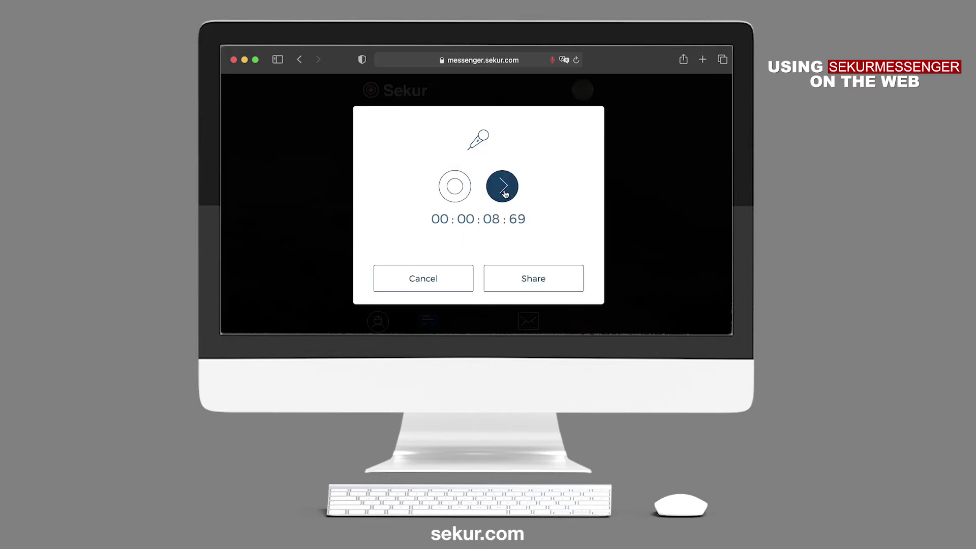
left_click(504, 192)
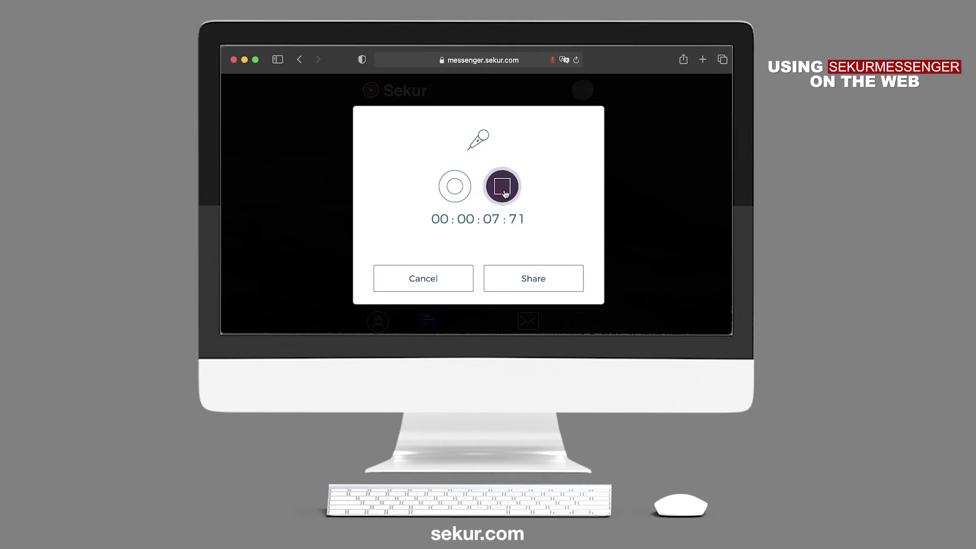
left_click(450, 188)
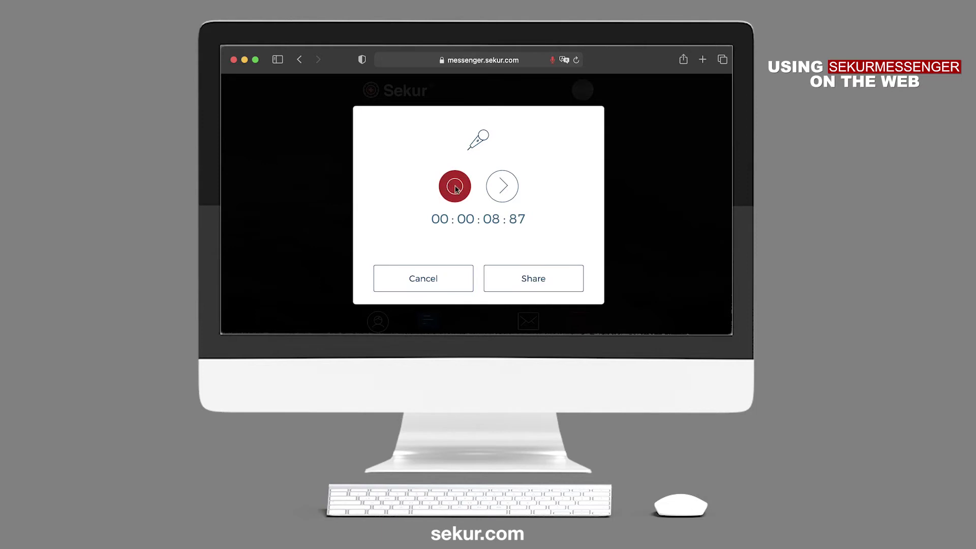
left_click(448, 189)
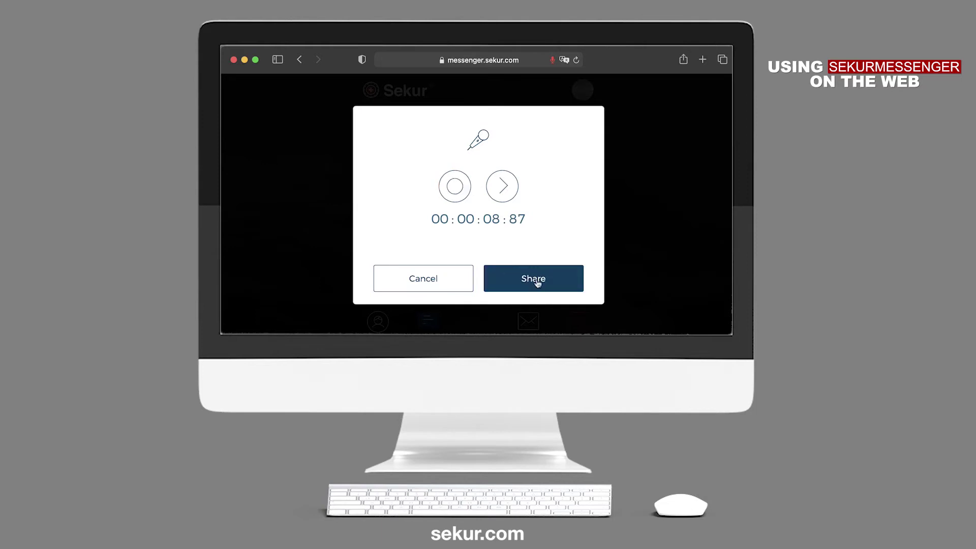
left_click(537, 283)
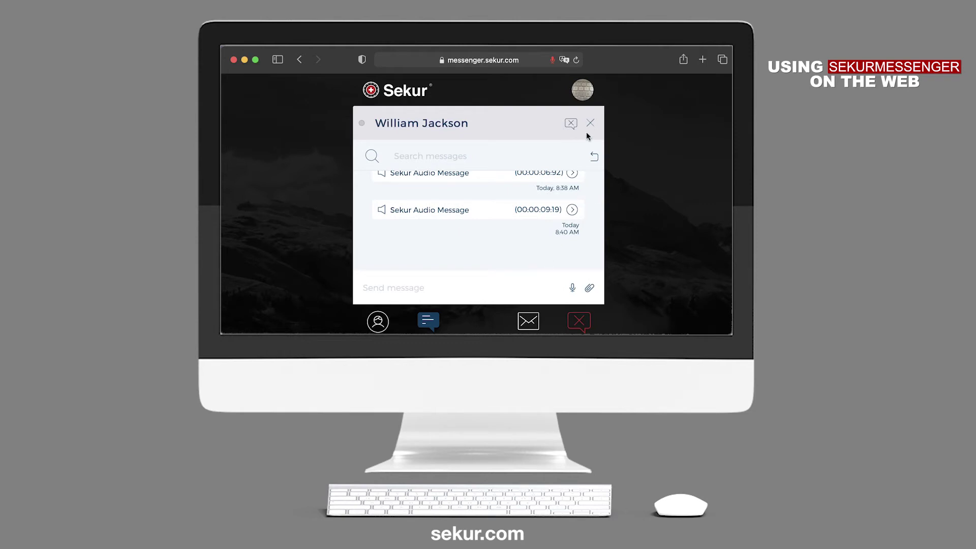
Delete the current chat's message history, close the Judith Demo chat, and show the status options.
left_click(570, 123)
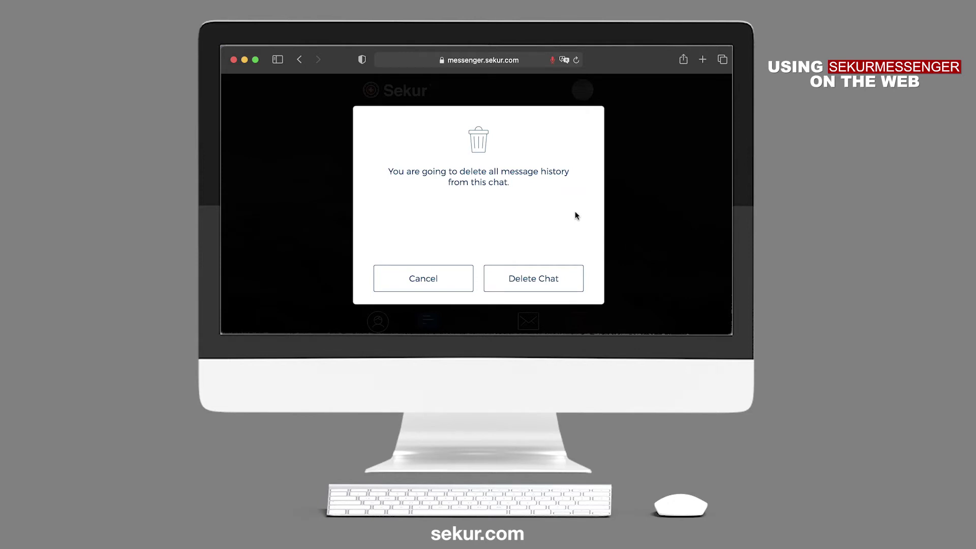
left_click(546, 277)
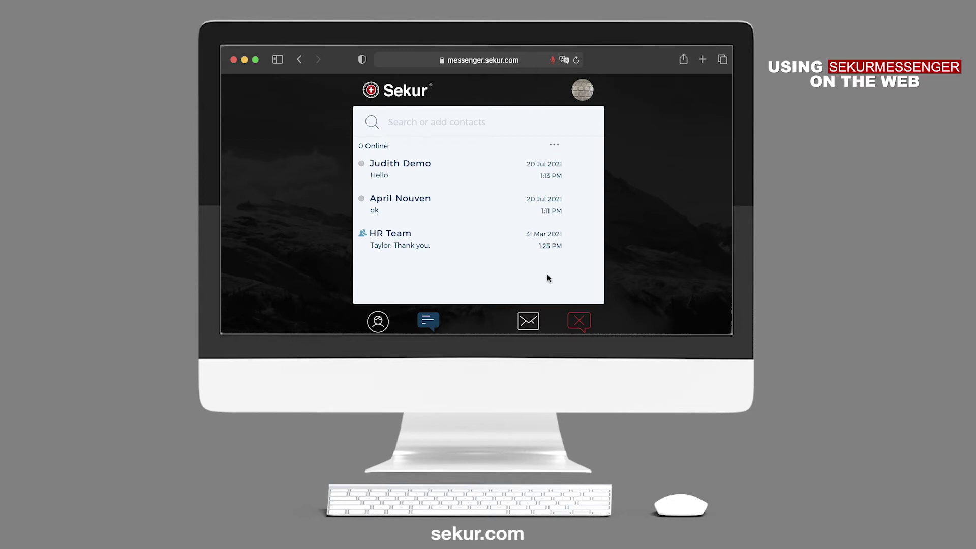
left_click(478, 179)
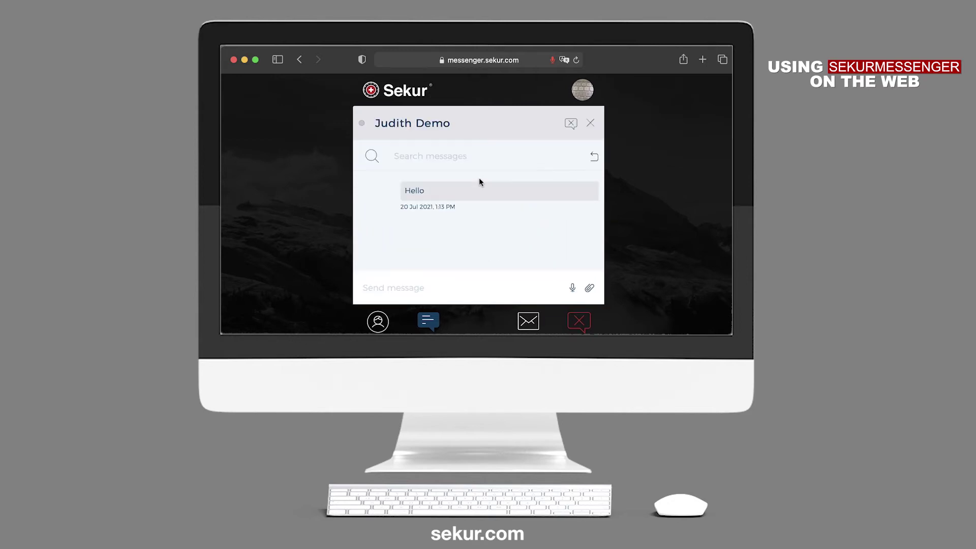
left_click(590, 125)
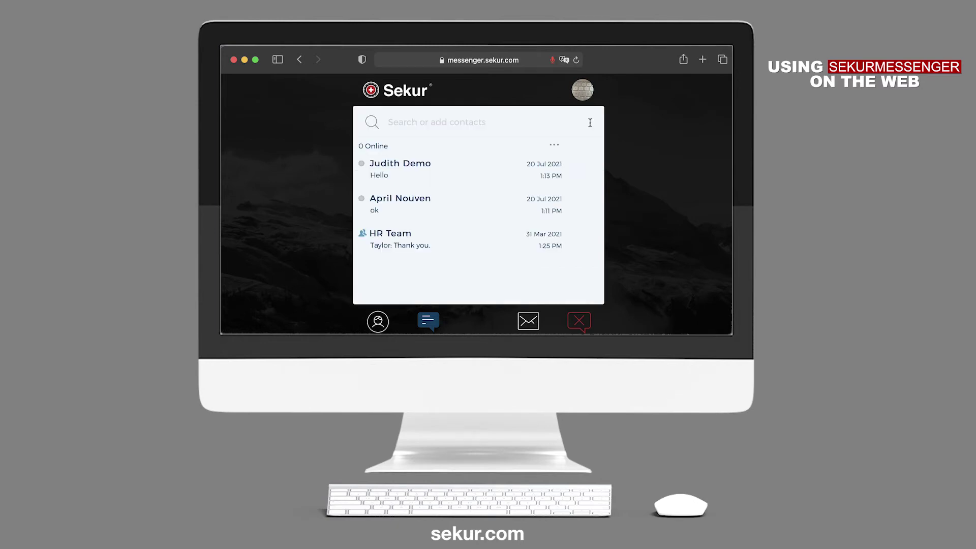
left_click(580, 96)
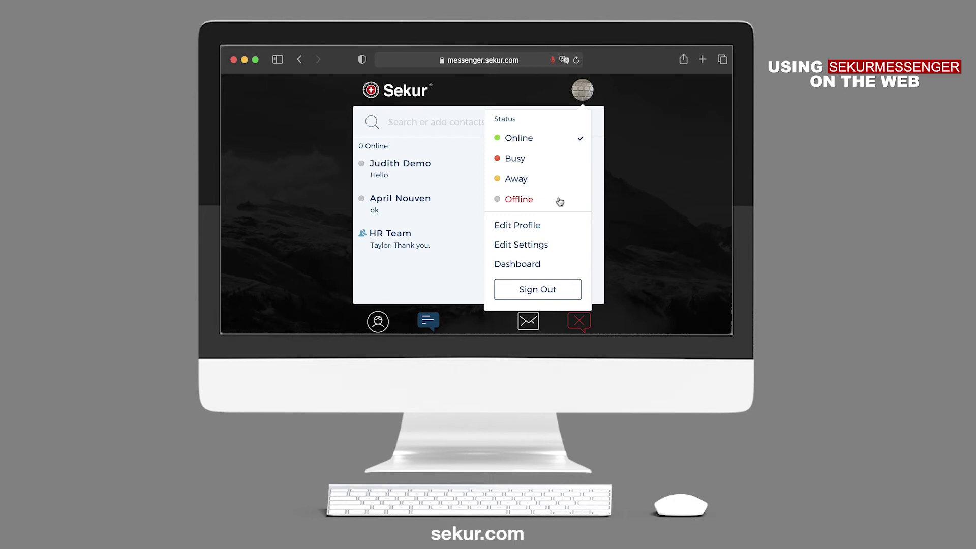
left_click(541, 227)
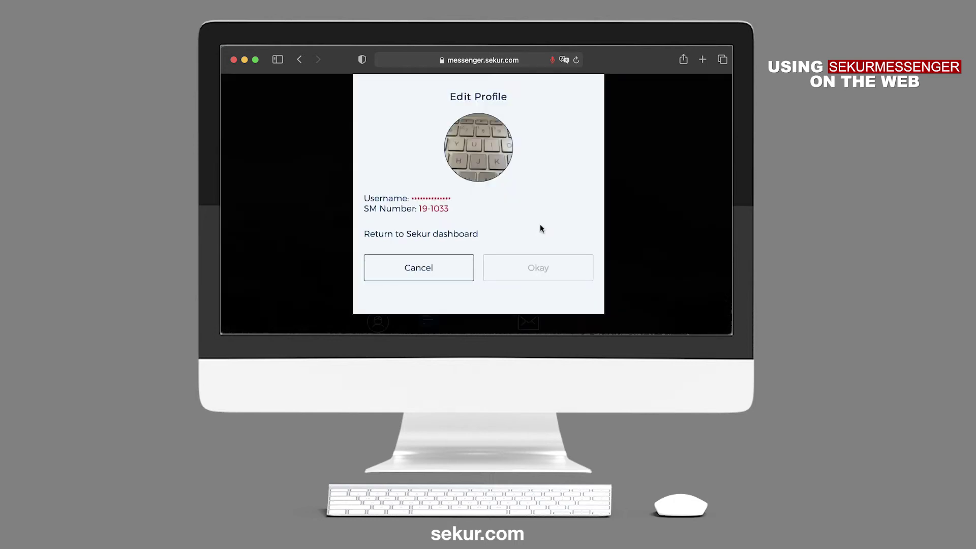
mouse_move(487, 160)
left_click(447, 265)
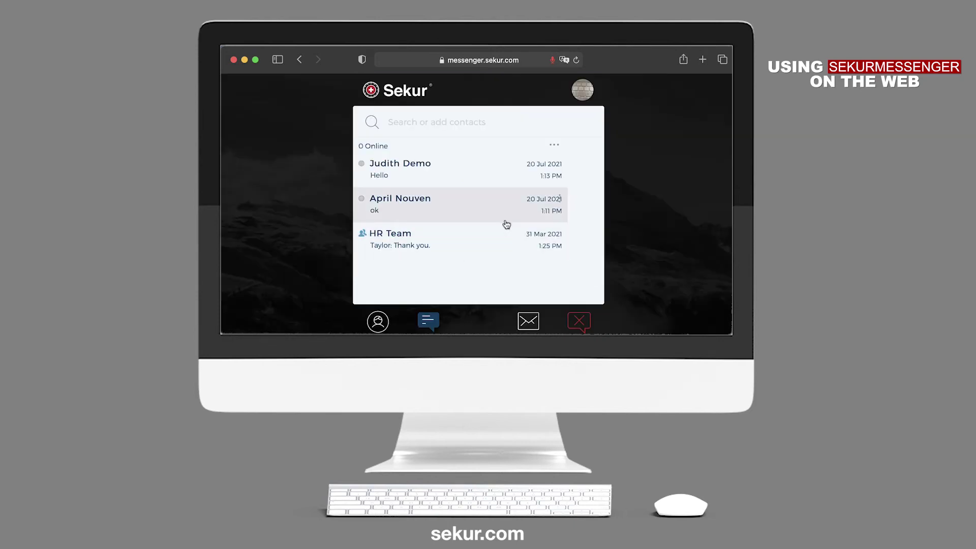
left_click(582, 96)
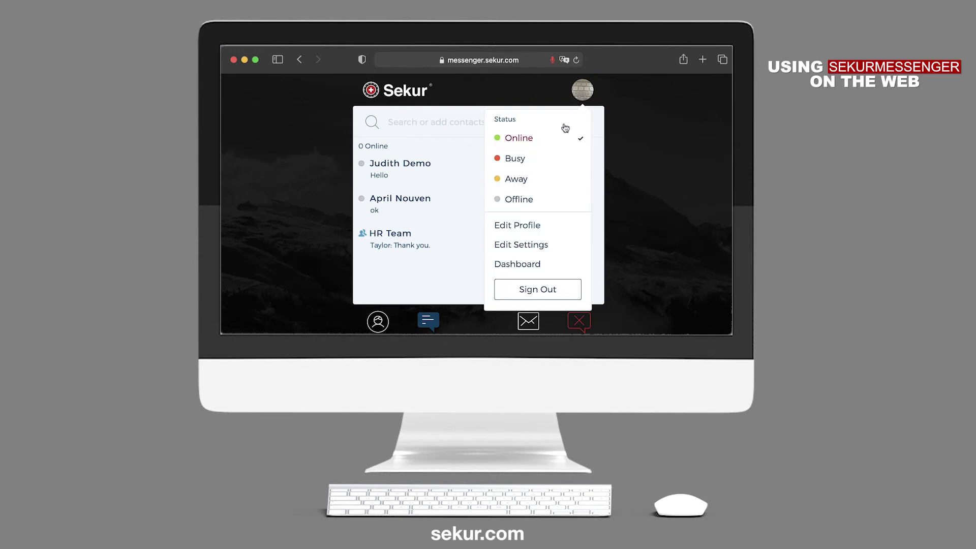
left_click(526, 248)
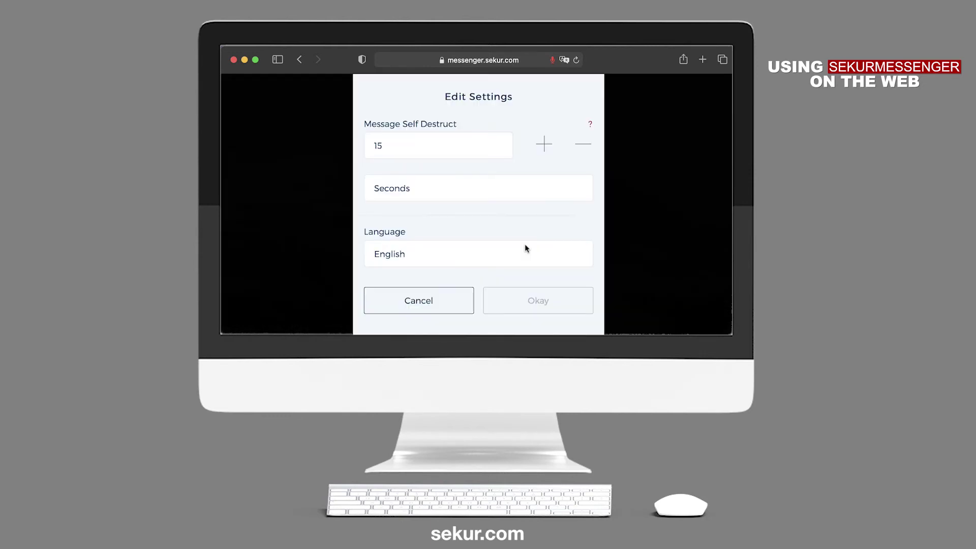
left_click(450, 188)
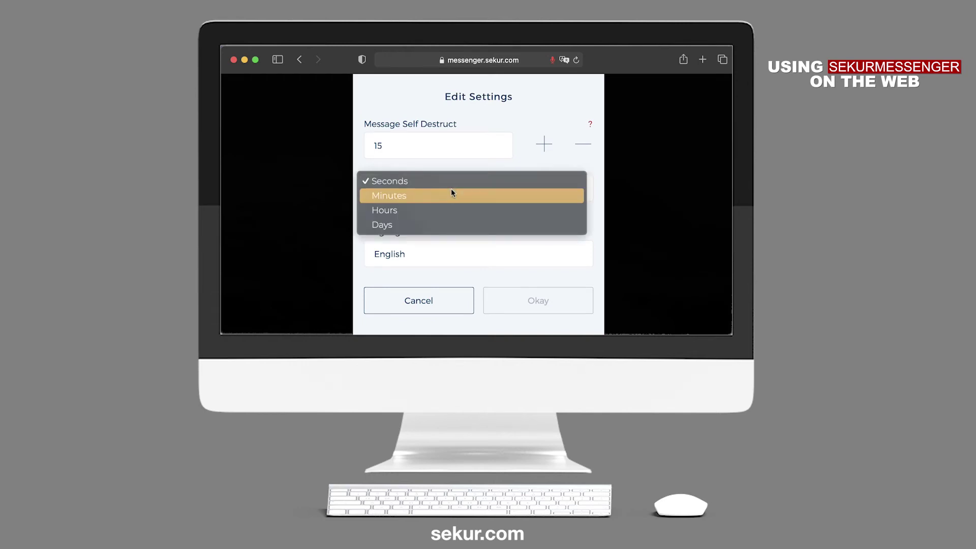
left_click(456, 244)
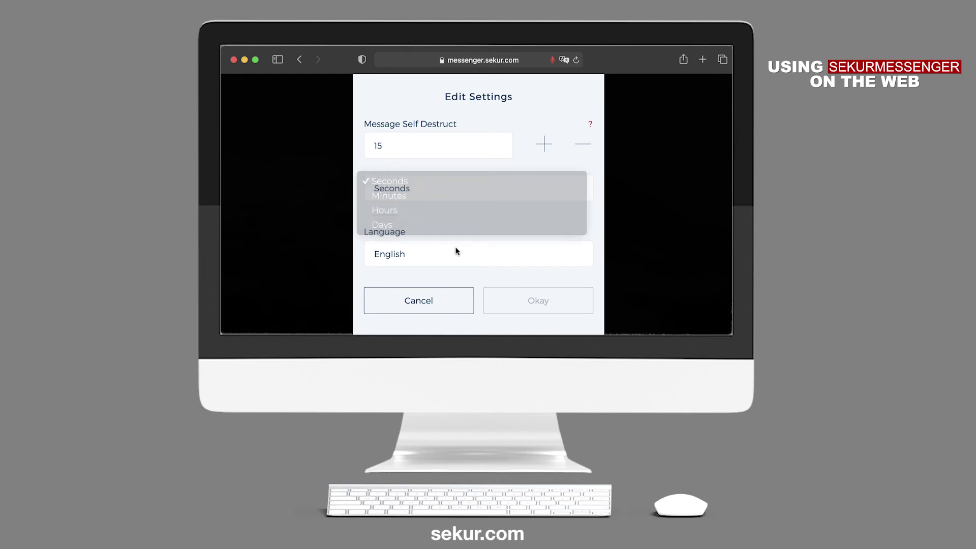
left_click(433, 309)
left_click(579, 97)
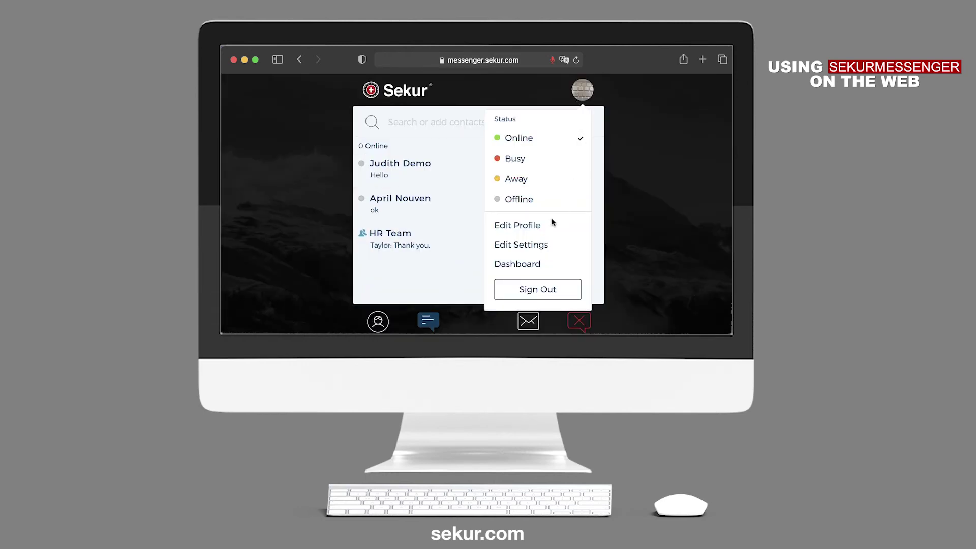
Visit the Sekur Dashboard, then return to SekurMessenger and dismiss the account menu.
left_click(518, 265)
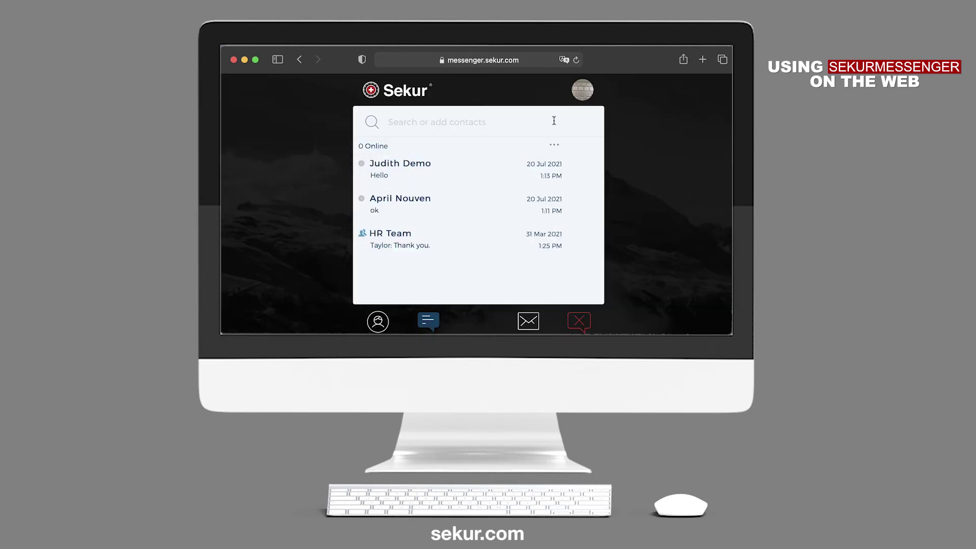
left_click(583, 91)
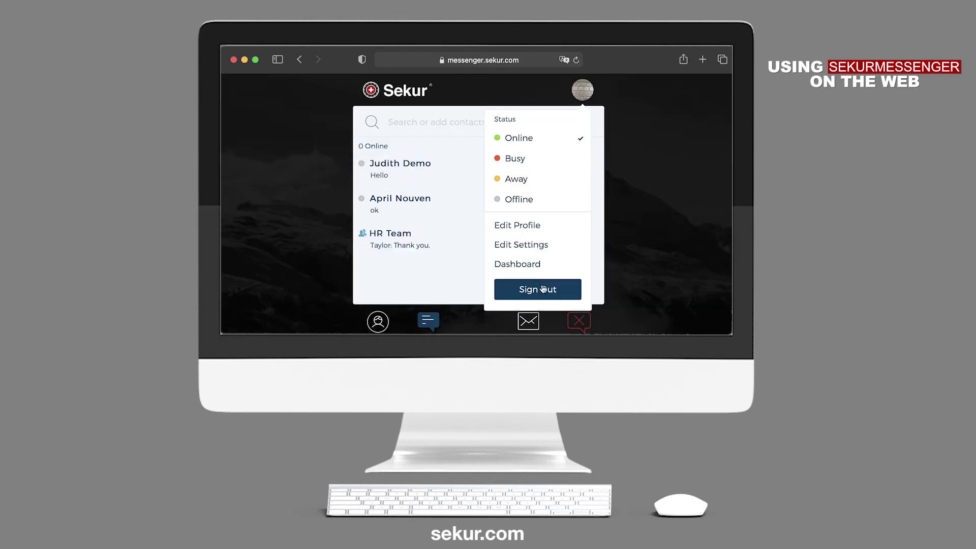
left_click(599, 279)
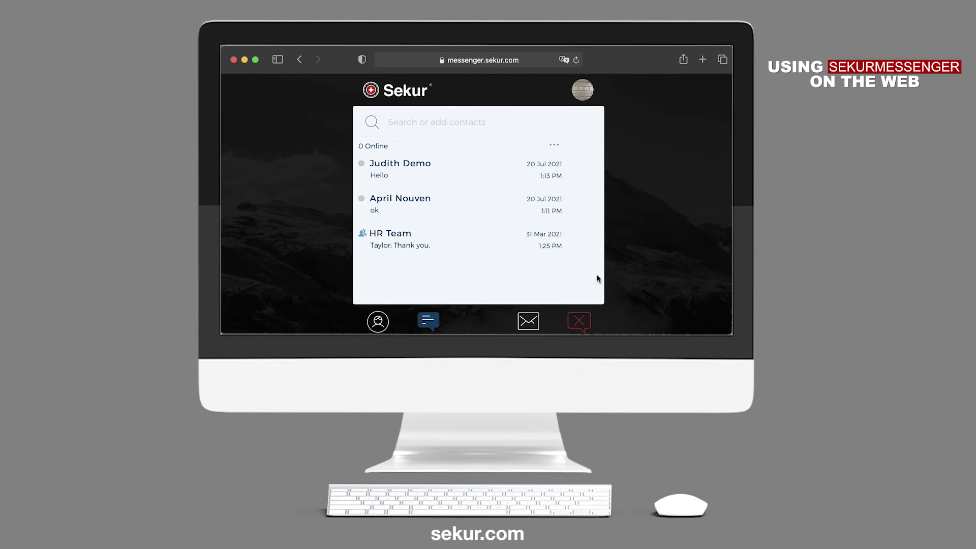
Open the SekurMail sign-in page through the email redirect, then close that tab.
left_click(531, 314)
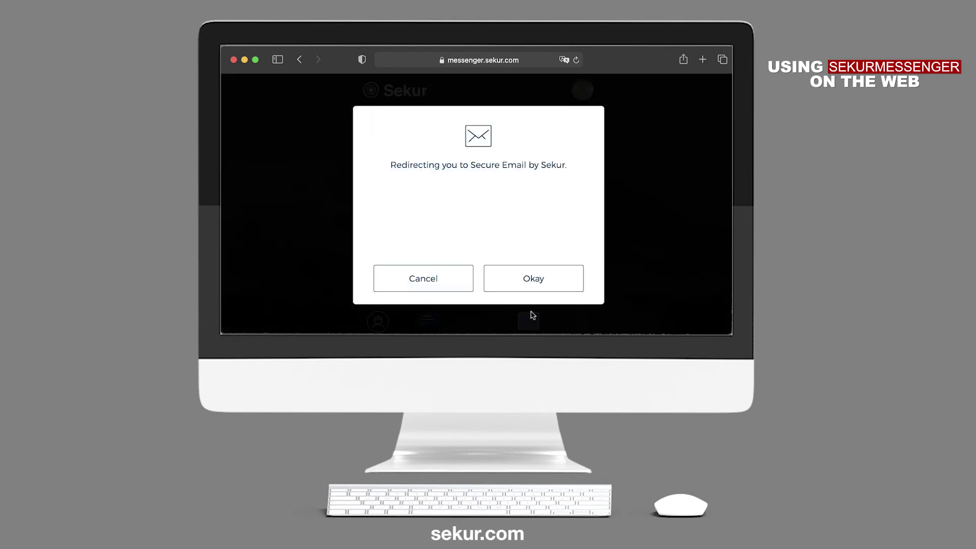
left_click(523, 285)
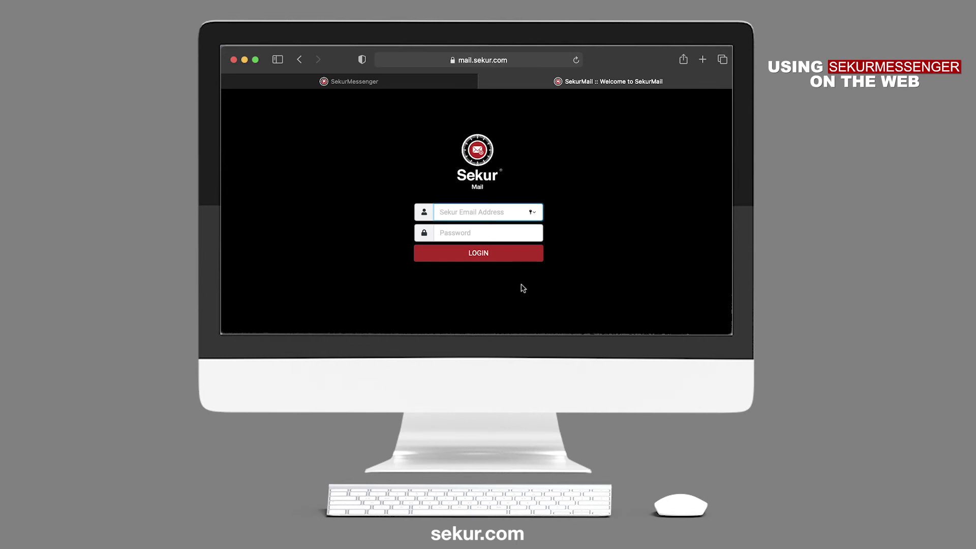
key("super+w")
Reach the signed-in SekurMail inbox through the Sekur Dashboard's SekurMail button.
left_click(582, 93)
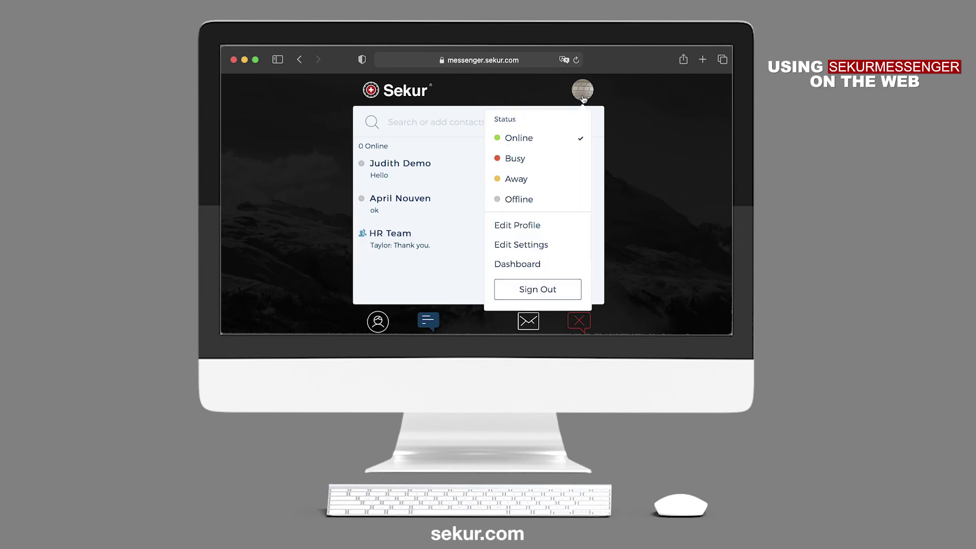
left_click(514, 264)
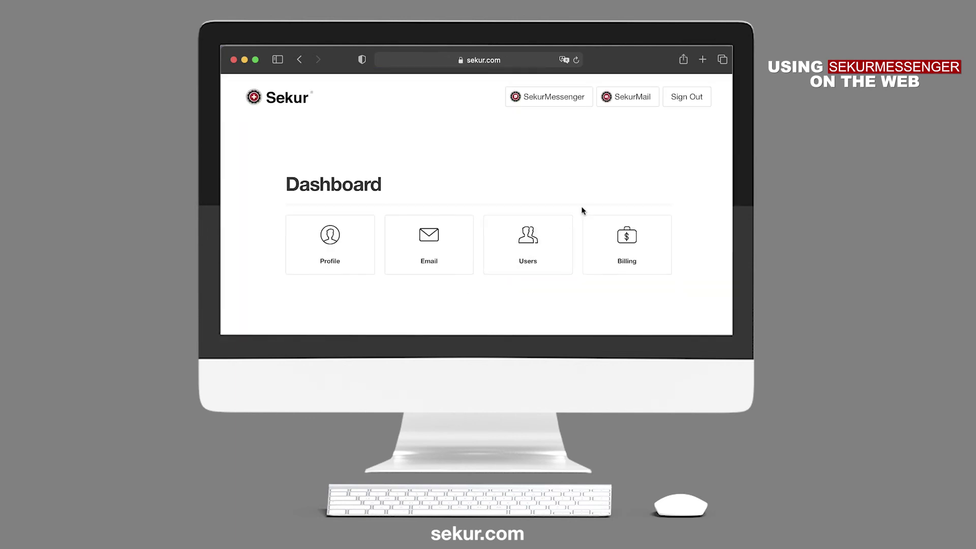
left_click(622, 97)
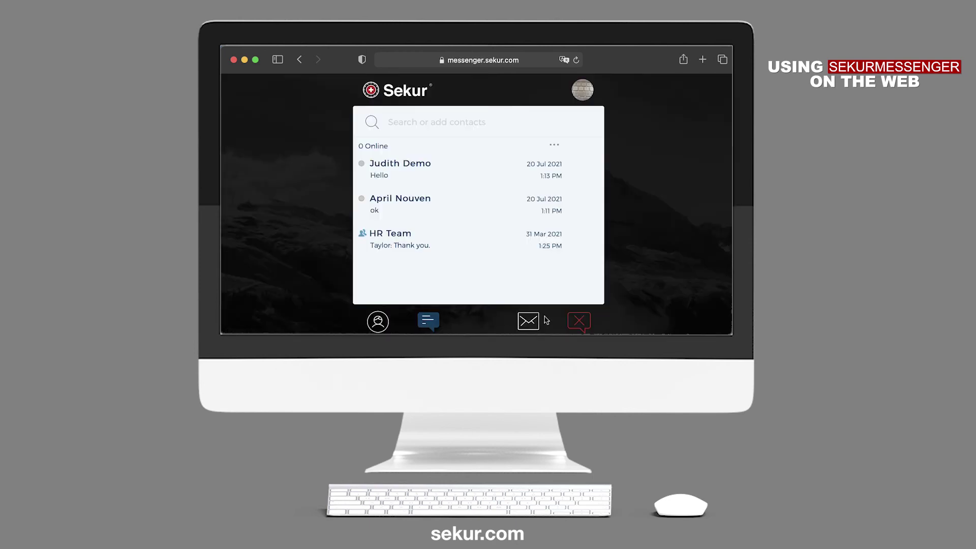
Delete all SekurMessenger message history, confirming with Delete History.
left_click(577, 323)
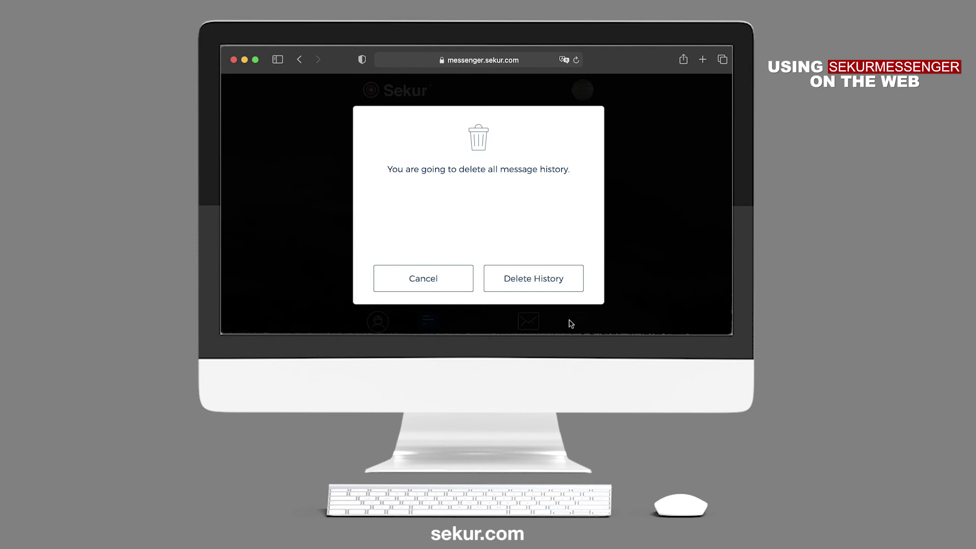
left_click(533, 283)
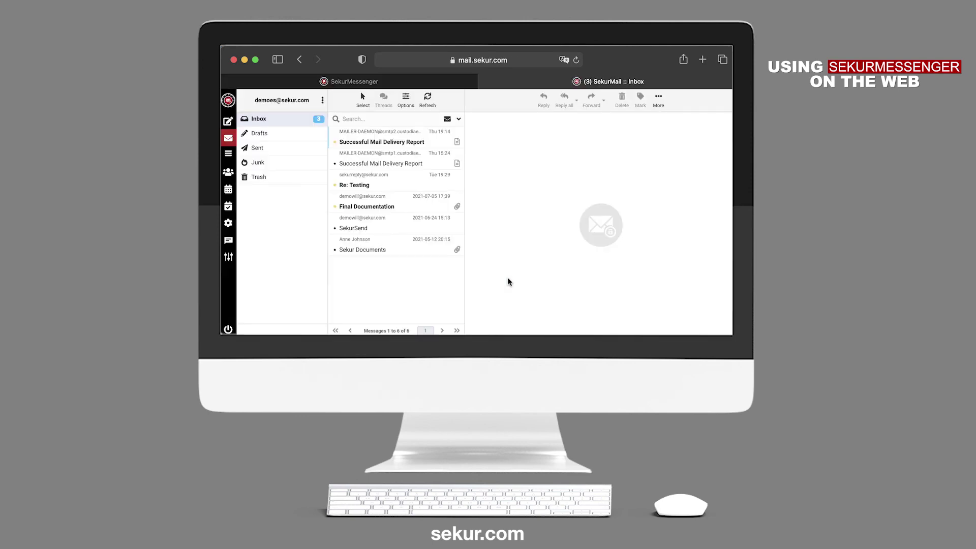
Return to SekurMessenger using the Messenger icon in SekurMail's left sidebar.
left_click(228, 242)
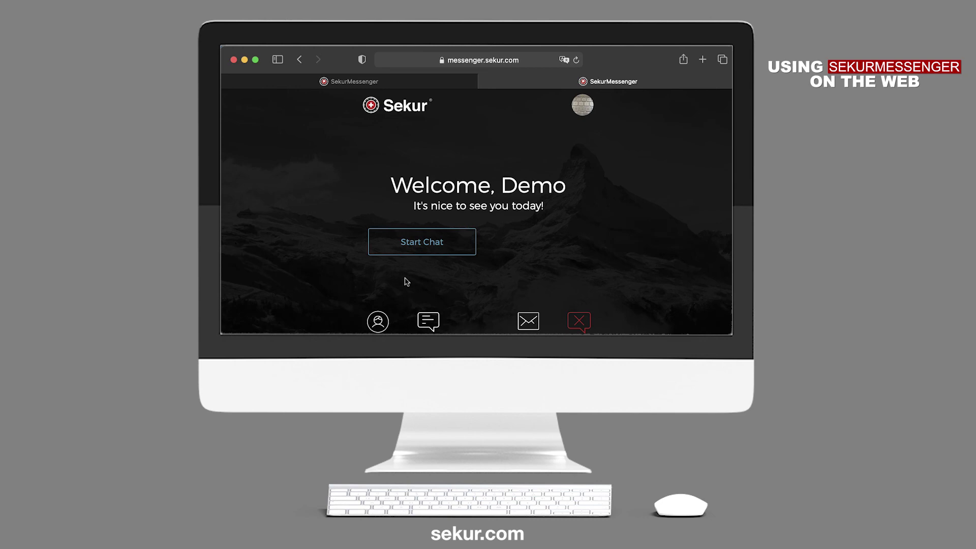
Use the envelope icon to request the redirect to Sekur's Secure Email.
left_click(530, 323)
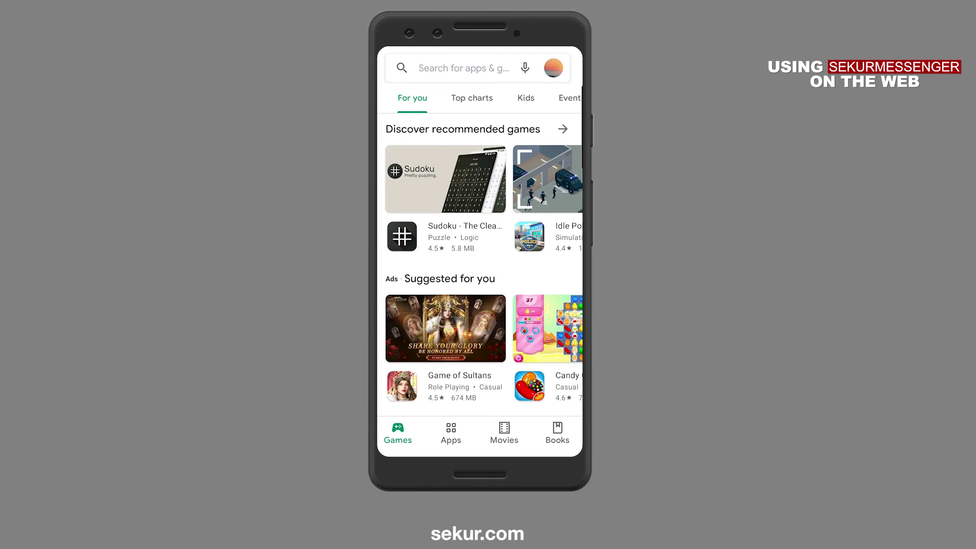
Rerun the recent 'Sekur' search in Google Play and install Sekur Communications.
left_click(458, 67)
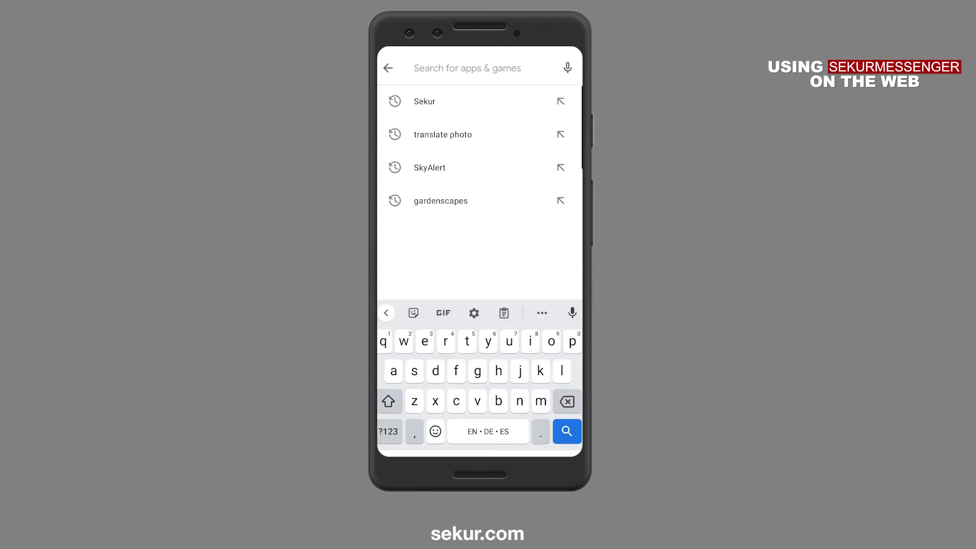
left_click(425, 102)
left_click(472, 108)
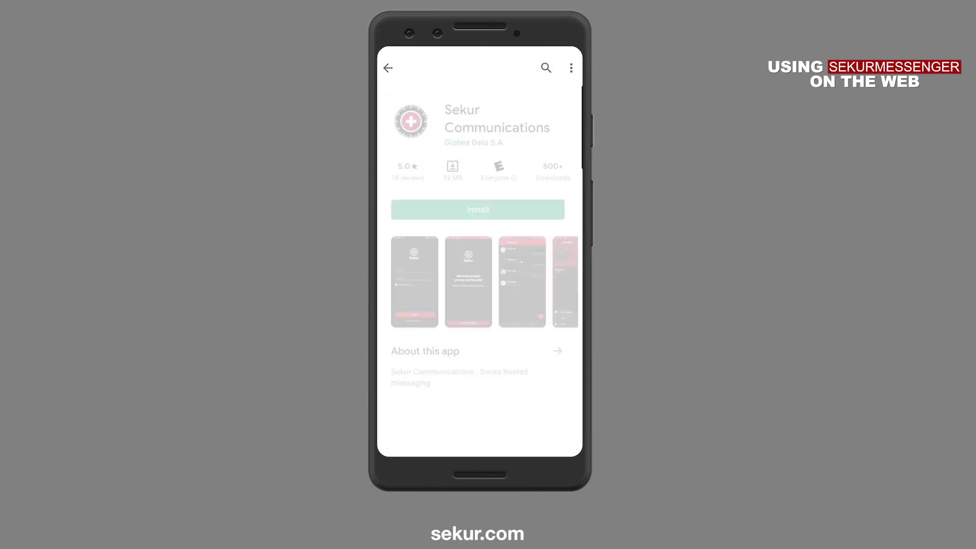
left_click(477, 206)
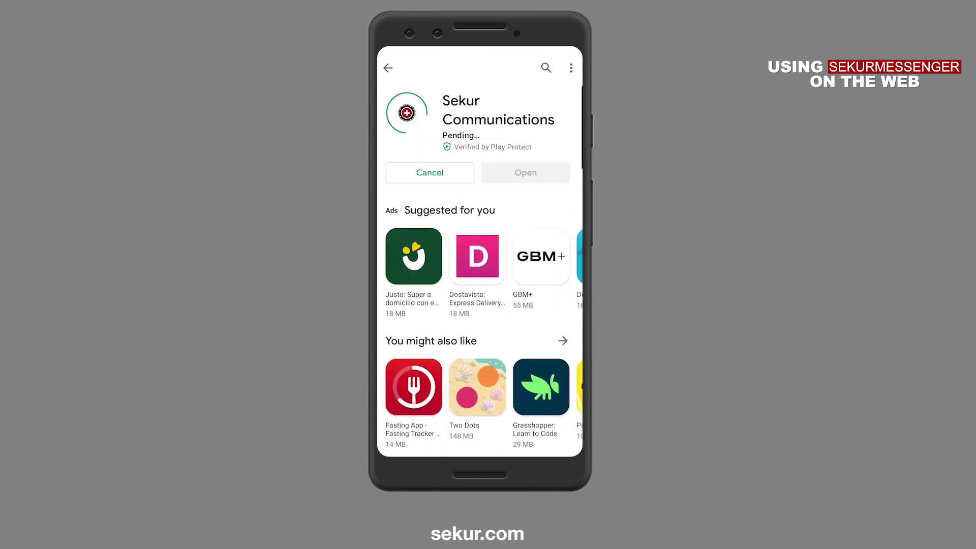